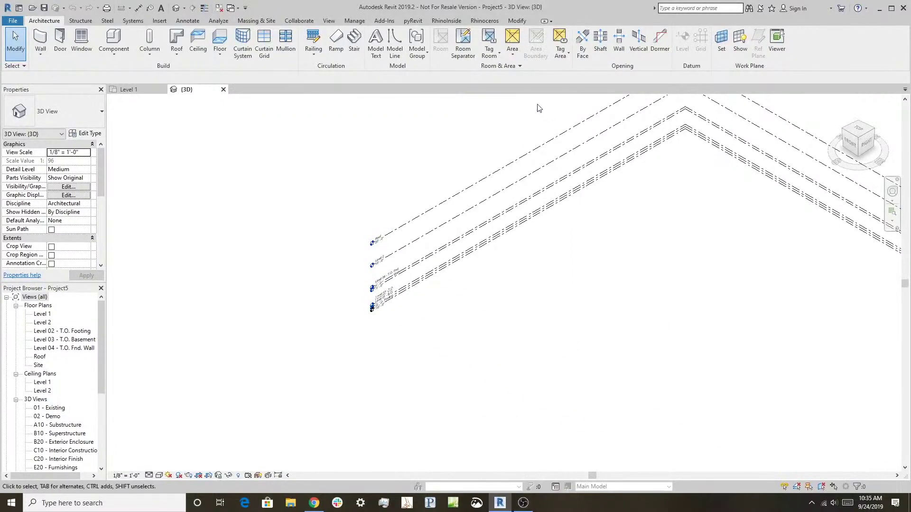
- Launch Rhino inside Revit and open the Office building.3dm massing model
{"action": "left_click", "coordinate": [484, 22]}
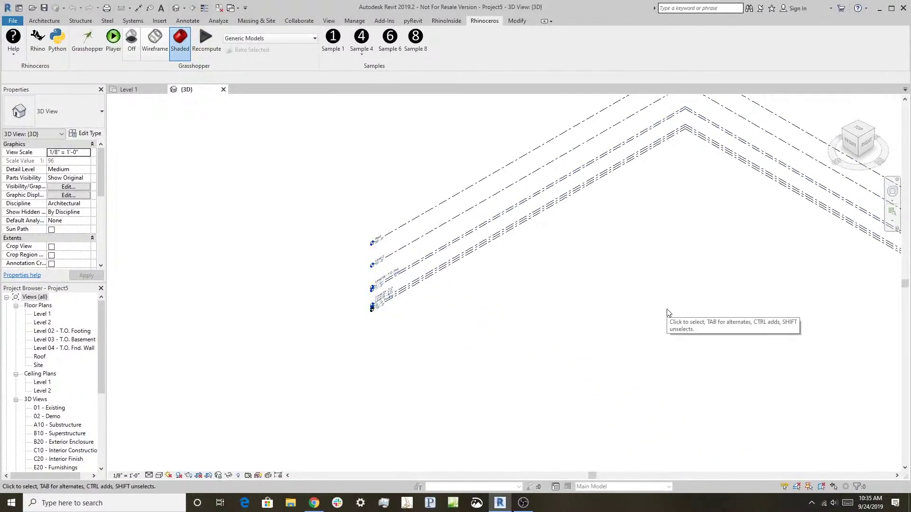
{"action": "left_click", "coordinate": [37, 40]}
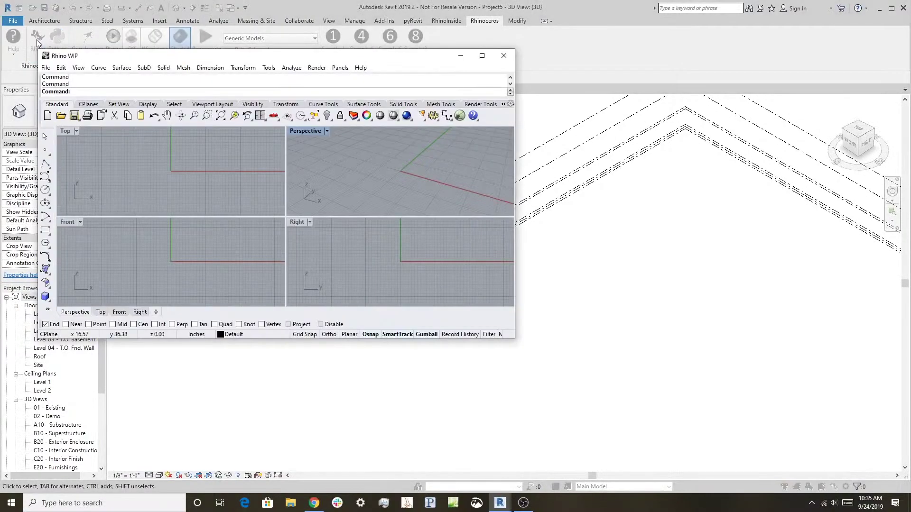
{"action": "left_click", "coordinate": [46, 69]}
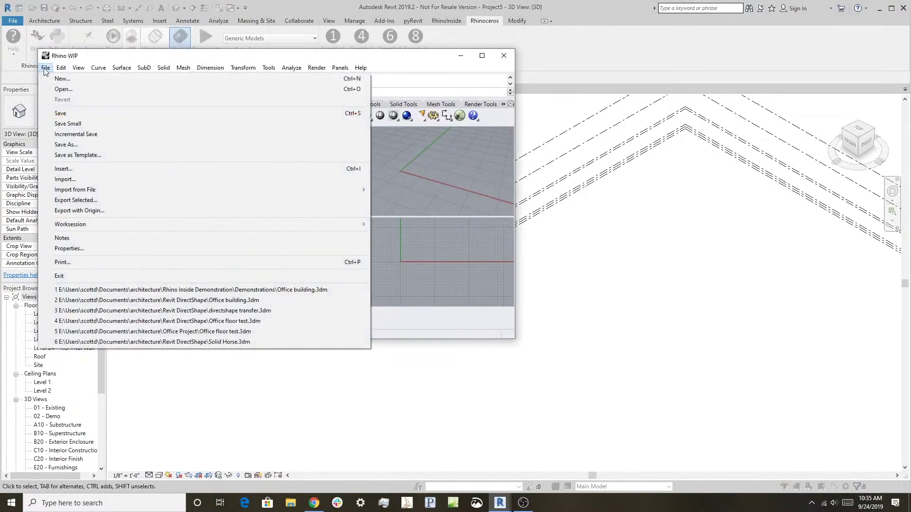
{"action": "left_click", "coordinate": [67, 89]}
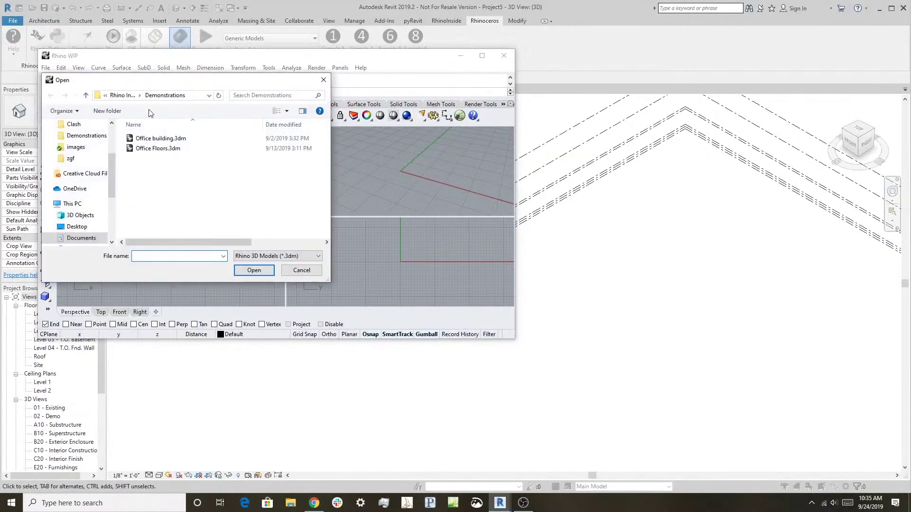
{"action": "left_click", "coordinate": [166, 138]}
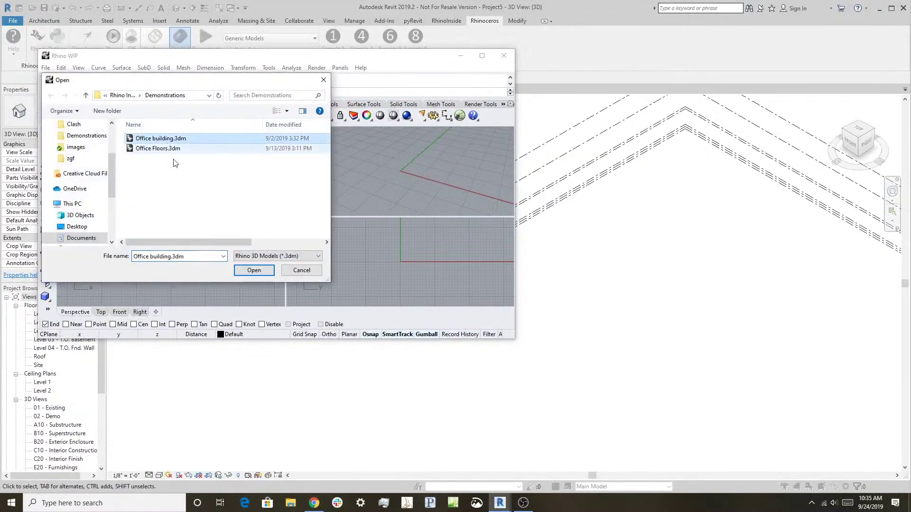
{"action": "left_click", "coordinate": [261, 271]}
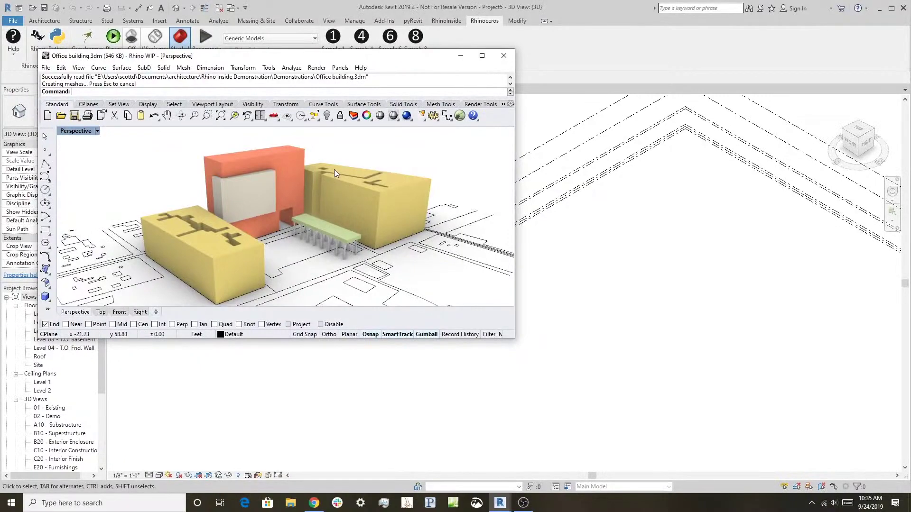
- Launch Grasshopper and load the Office_Rhino_to_Revit.gh definition
{"action": "left_click", "coordinate": [460, 116]}
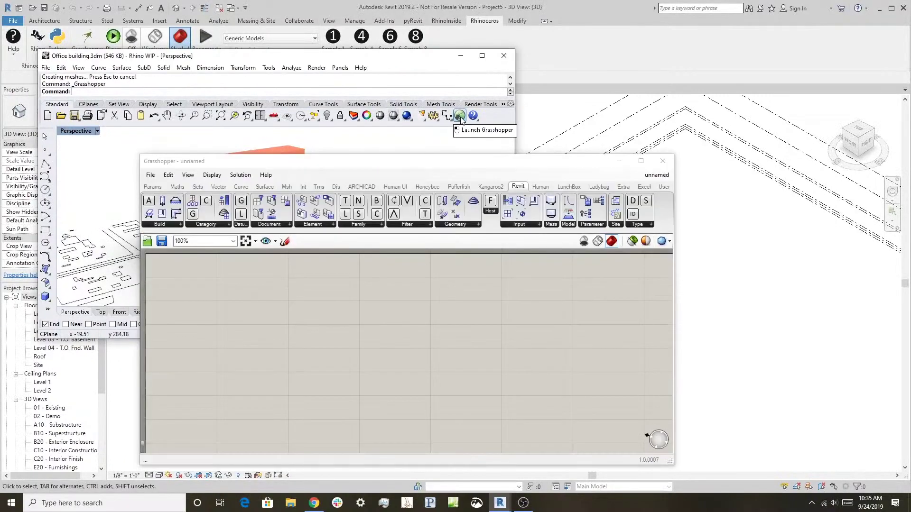
{"action": "left_click", "coordinate": [150, 175]}
{"action": "left_click", "coordinate": [184, 198]}
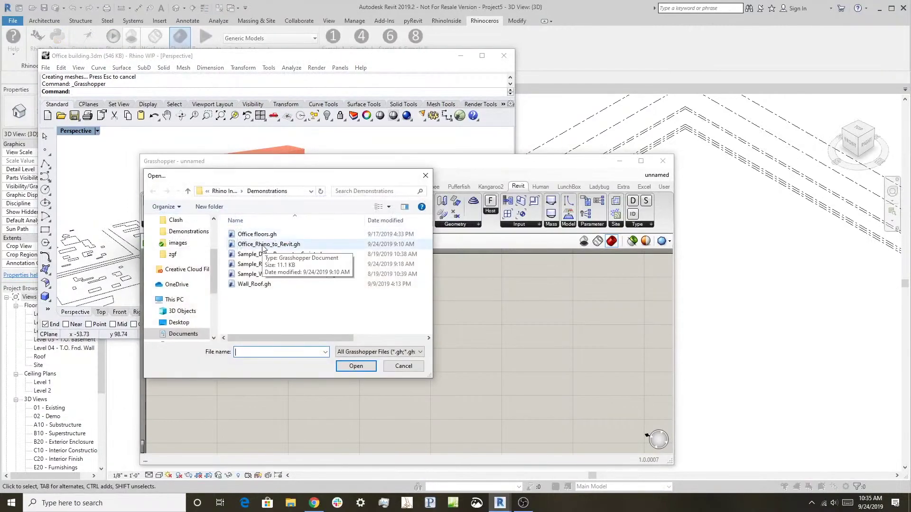
{"action": "left_click", "coordinate": [262, 244]}
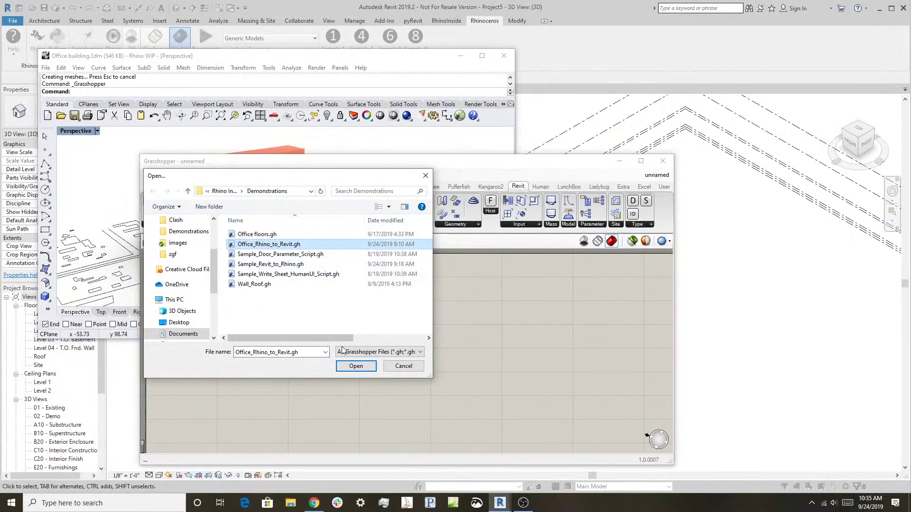
{"action": "left_click", "coordinate": [356, 365]}
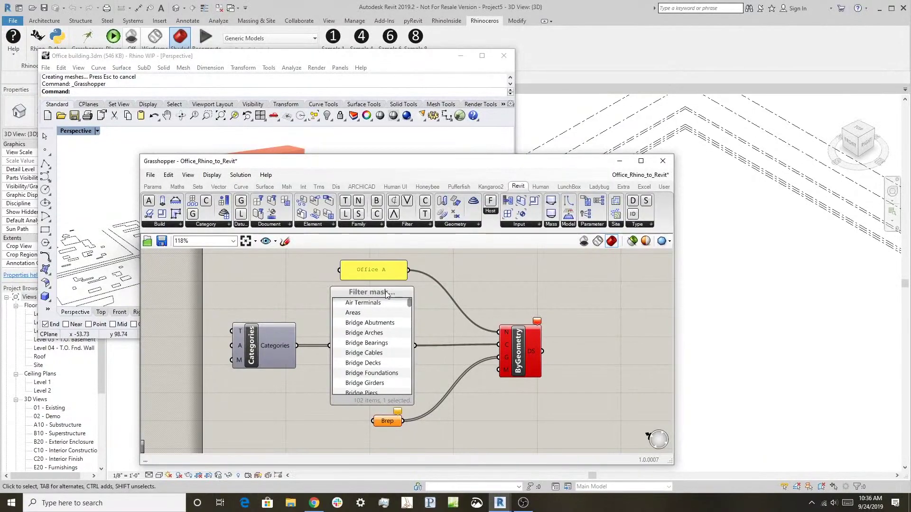
{"action": "left_click", "coordinate": [152, 188]}
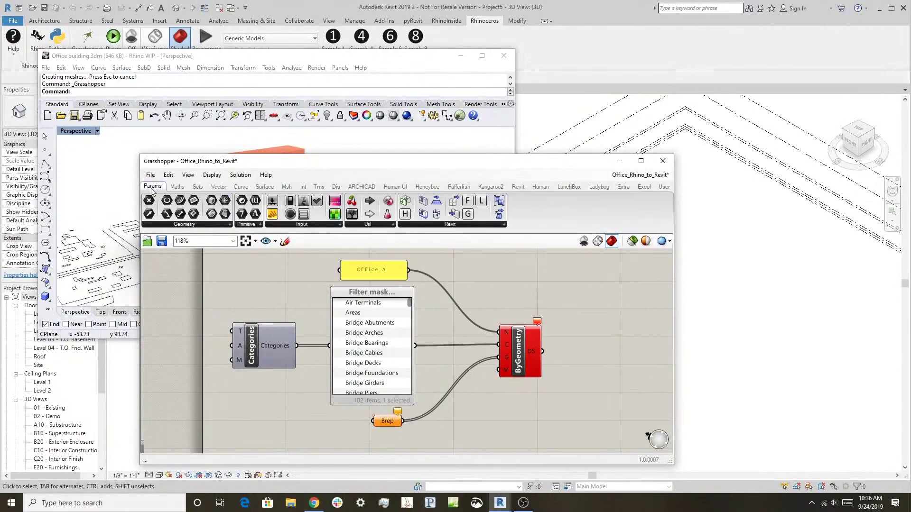
{"action": "left_click", "coordinate": [308, 228]}
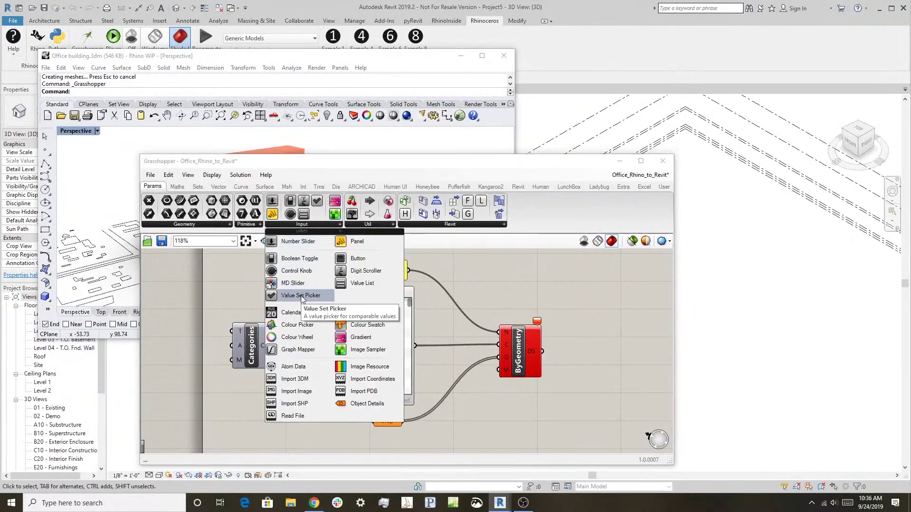
{"action": "left_click", "coordinate": [516, 186]}
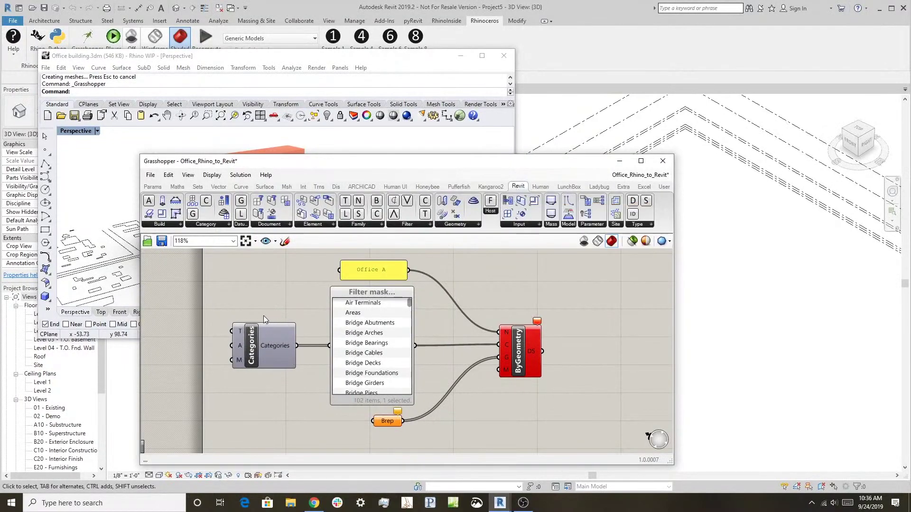
{"action": "left_click", "coordinate": [273, 230]}
{"action": "left_click", "coordinate": [522, 349]}
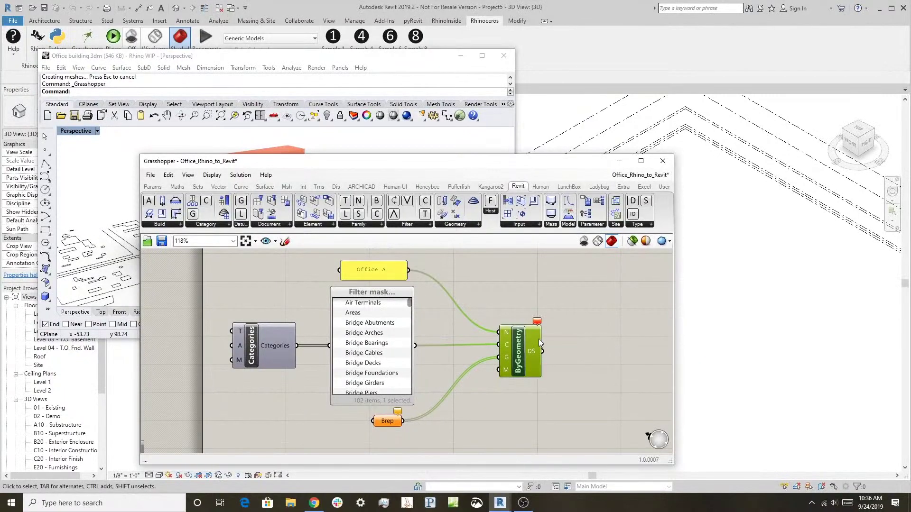
{"action": "left_click", "coordinate": [522, 315]}
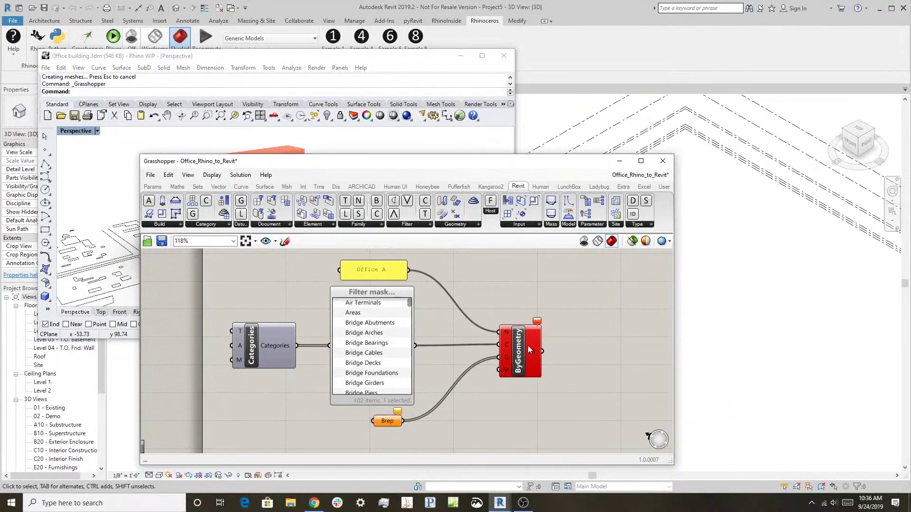
{"action": "left_click", "coordinate": [453, 225]}
{"action": "mouse_move", "coordinate": [387, 421]}
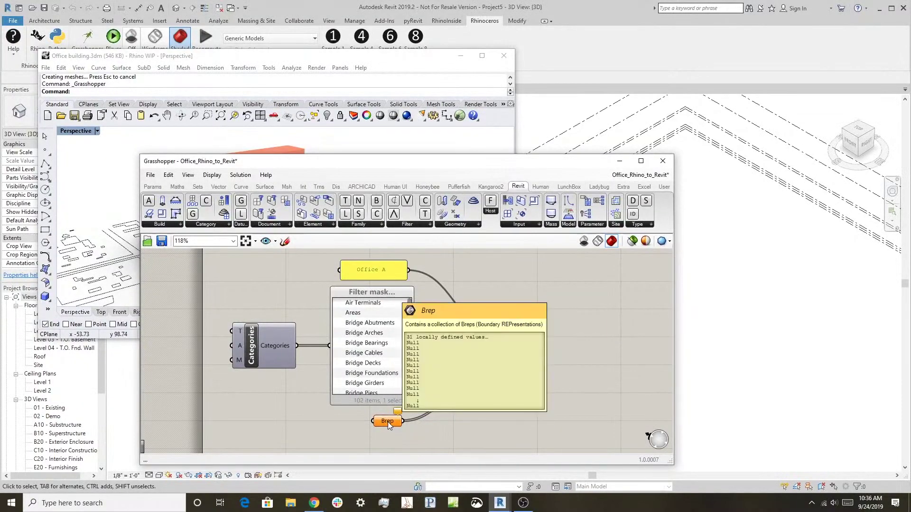
- Reference the left yellow, orange and right yellow buildings into the Brep parameter with Set Multiple Breps
{"action": "right_click", "coordinate": [389, 425]}
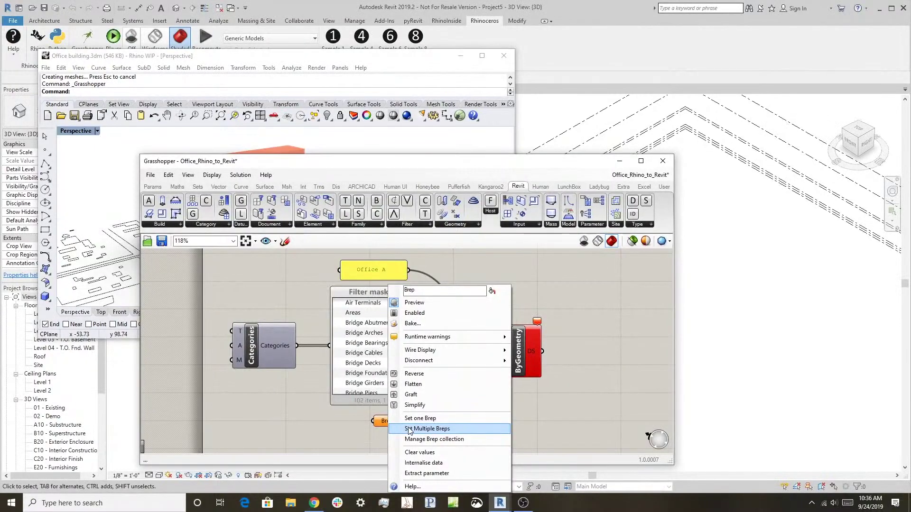
{"action": "left_click", "coordinate": [409, 428]}
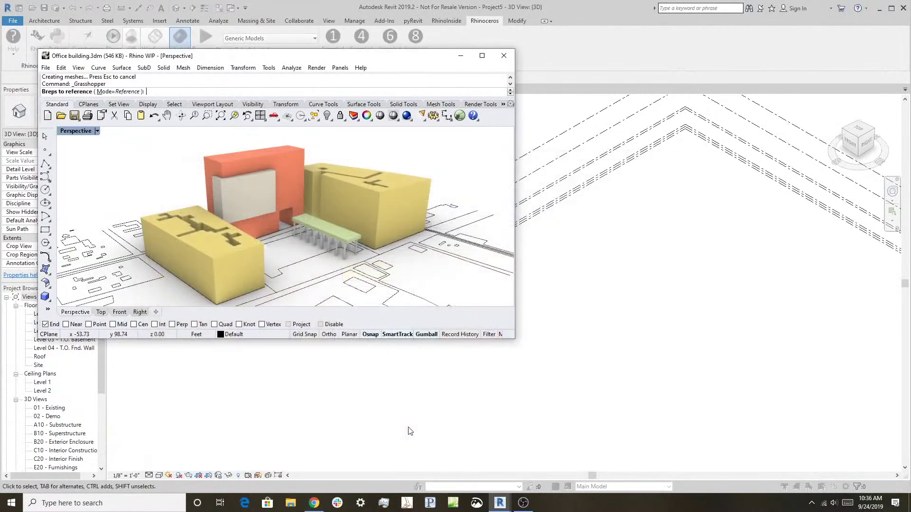
{"action": "left_click", "coordinate": [213, 254]}
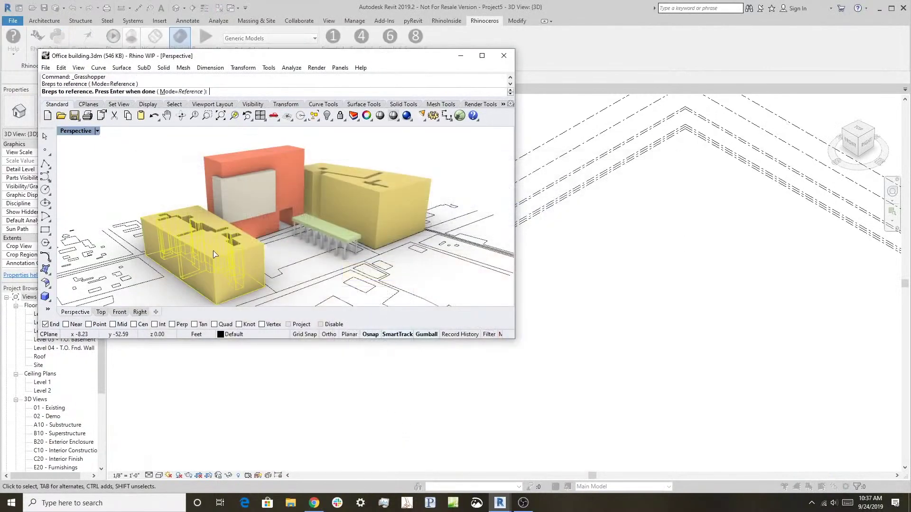
{"action": "left_click", "coordinate": [238, 159]}
{"action": "left_click", "coordinate": [352, 194]}
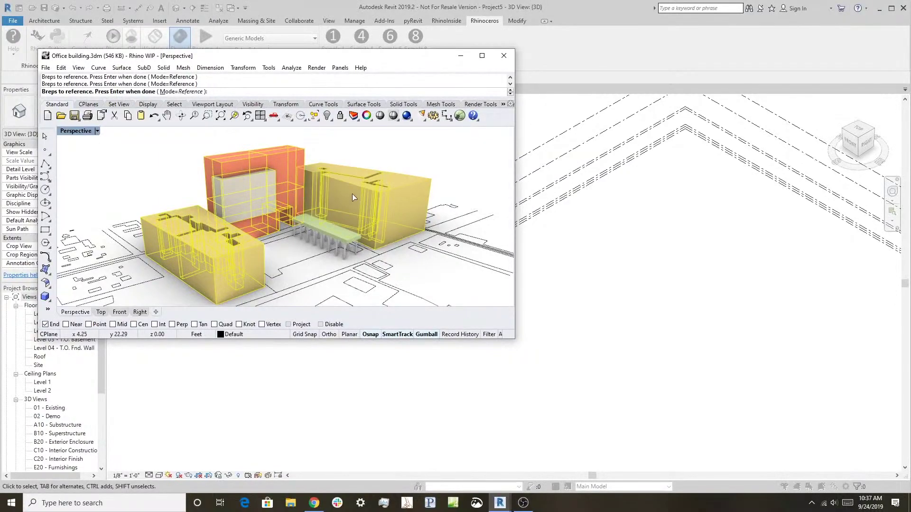
{"action": "key", "text": "Return"}
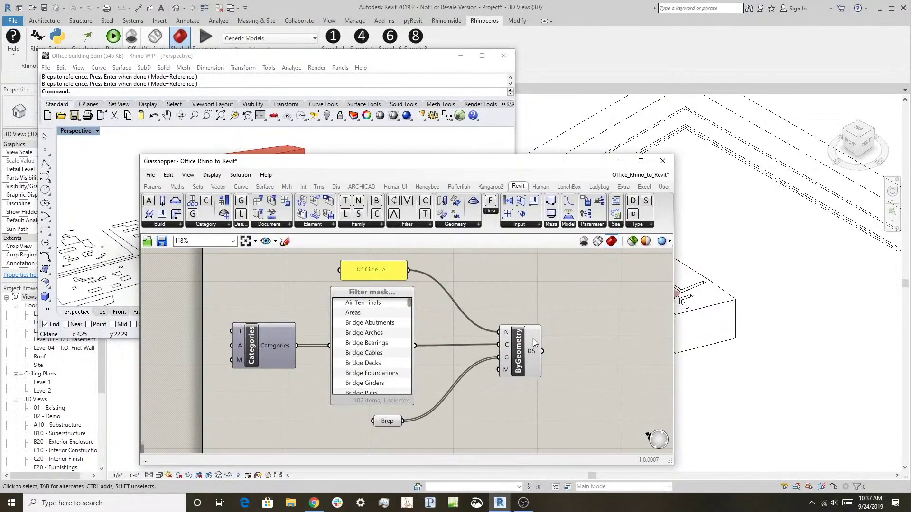
- Reposition the Grasshopper window down and right to uncover the Revit view and Rhino model
{"action": "left_click_drag", "start_coordinate": [456, 161], "coordinate": [373, 170]}
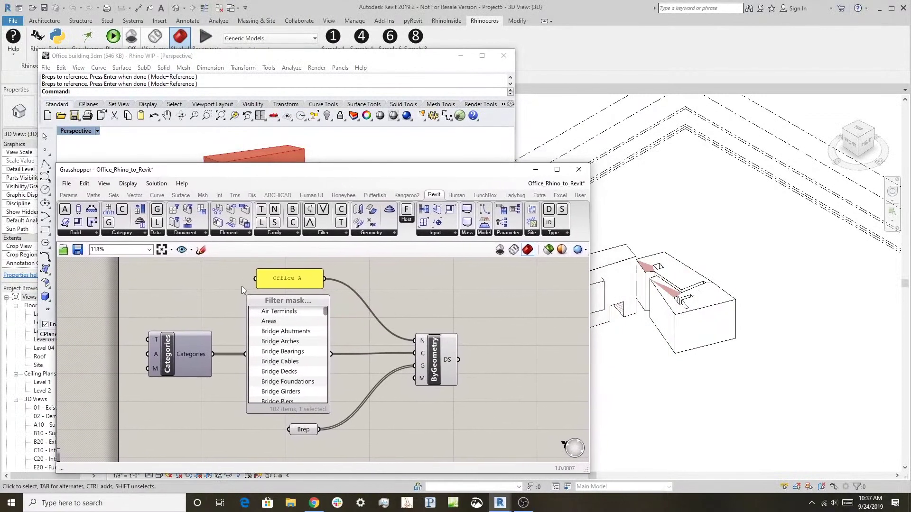
{"action": "left_click_drag", "start_coordinate": [325, 312], "coordinate": [325, 348]}
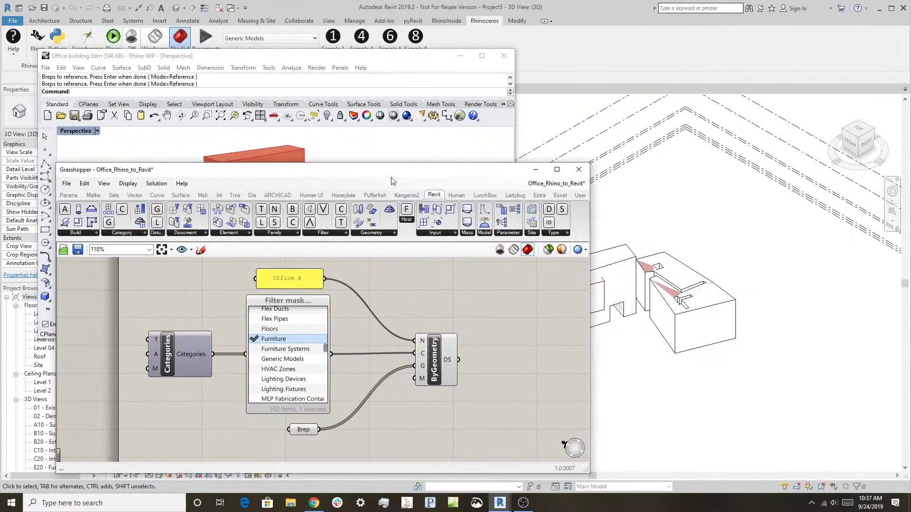
{"action": "mouse_move", "coordinate": [391, 180]}
{"action": "left_mouse_down"}
{"action": "mouse_move", "coordinate": [390, 190]}
{"action": "mouse_move", "coordinate": [325, 195]}
{"action": "left_mouse_up"}
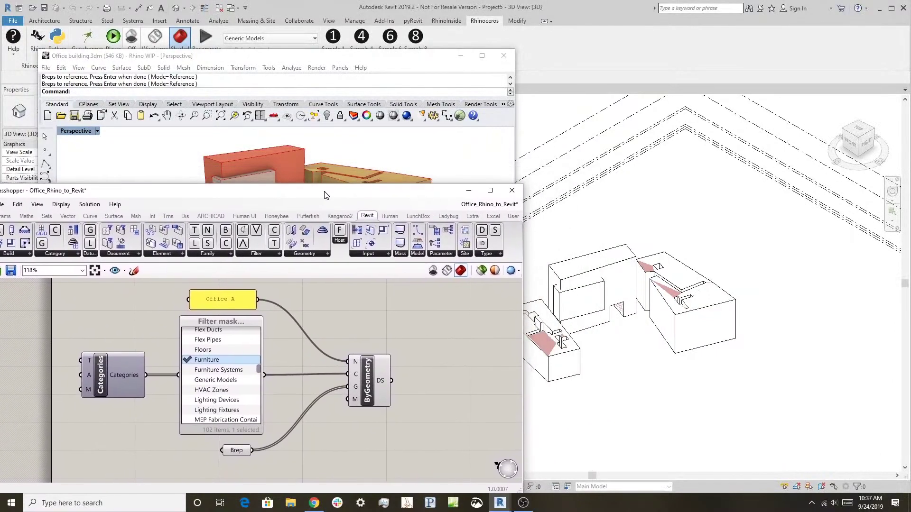
{"action": "mouse_move", "coordinate": [325, 195]}
{"action": "left_mouse_down"}
{"action": "mouse_move", "coordinate": [379, 235]}
{"action": "mouse_move", "coordinate": [368, 270]}
{"action": "left_mouse_up"}
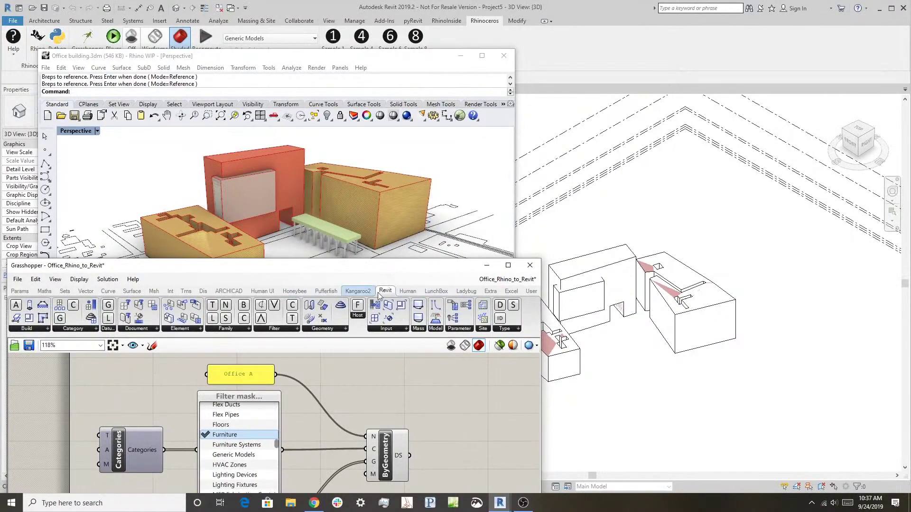
- Slide the orange building and its light inner block to the left with the gumball
{"action": "left_click", "coordinate": [255, 186]}
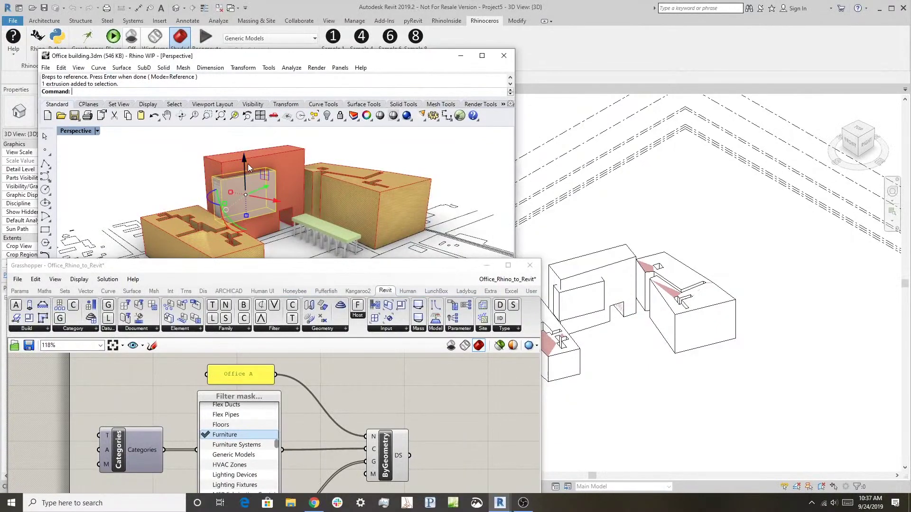
{"action": "left_click", "coordinate": [257, 162]}
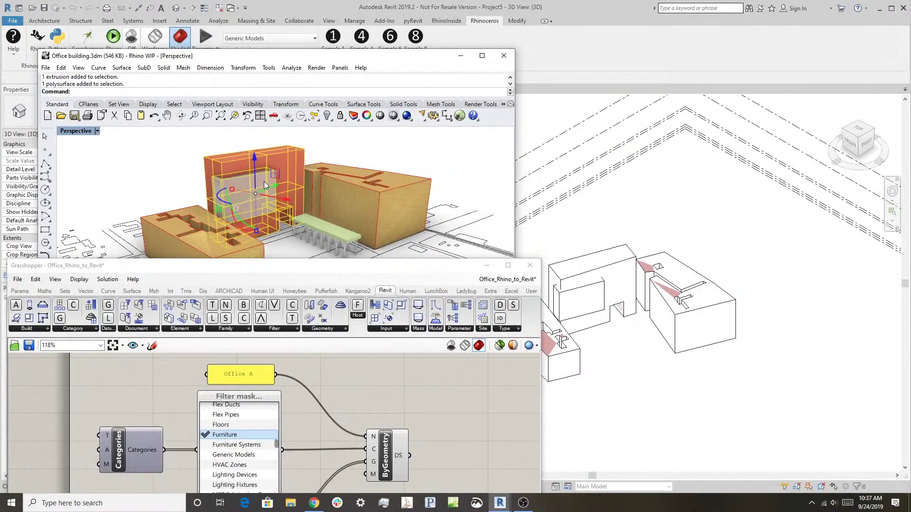
{"action": "left_click_drag", "start_coordinate": [274, 196], "coordinate": [254, 194]}
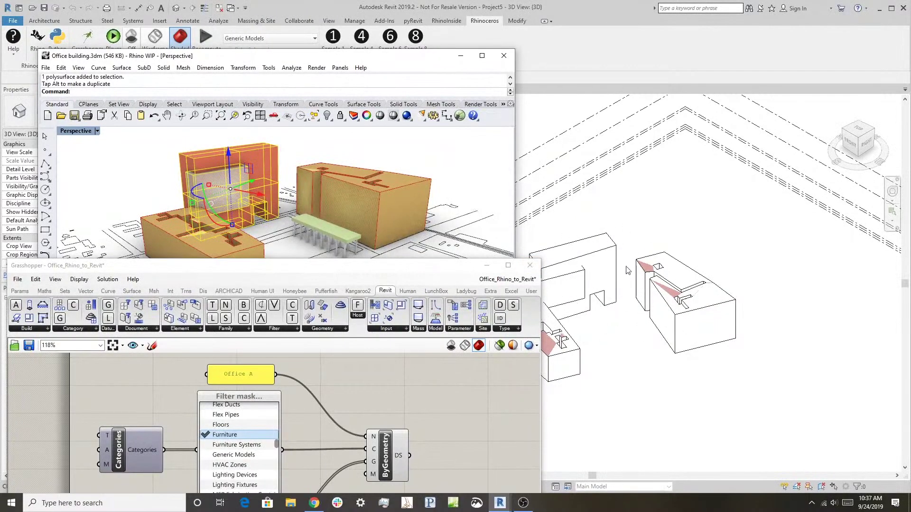
- Shift the light inner block alone along the X axis, with Grasshopper back in view
{"action": "key", "text": "Escape"}
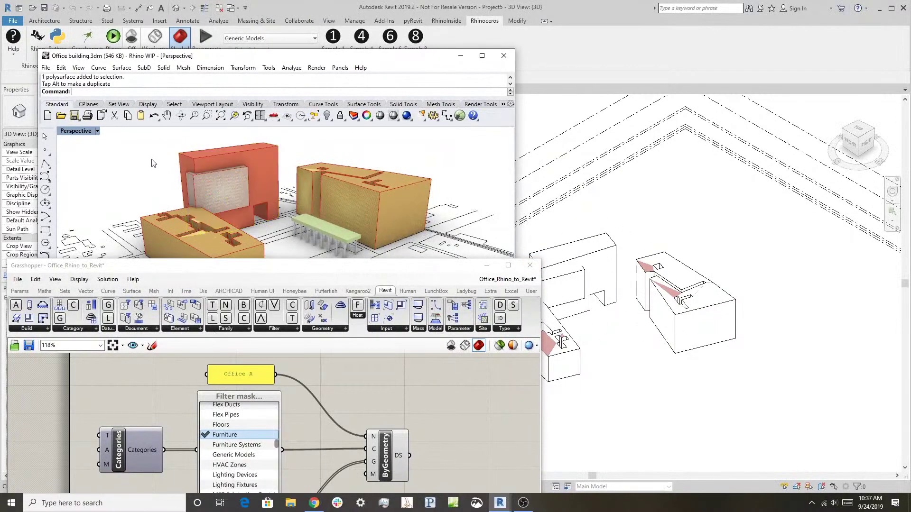
{"action": "left_click", "coordinate": [223, 190]}
{"action": "left_click_drag", "start_coordinate": [238, 198], "coordinate": [242, 198]}
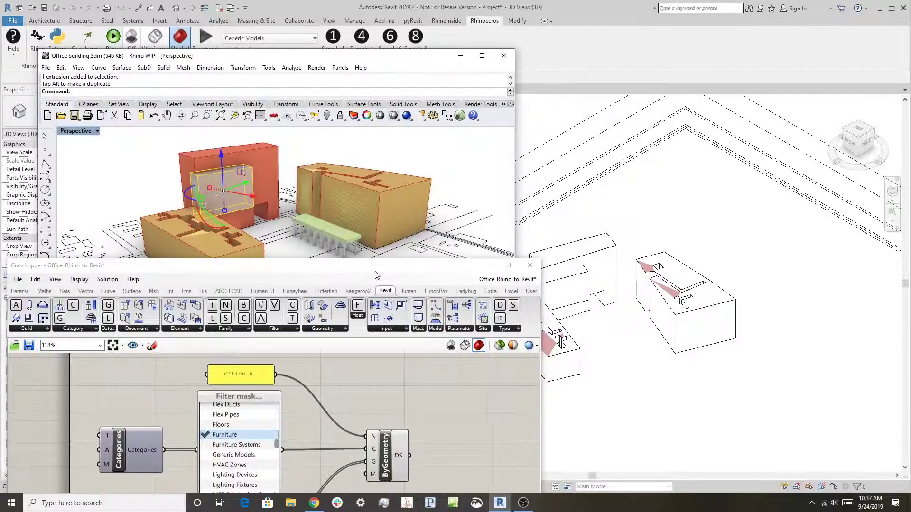
{"action": "left_click_drag", "start_coordinate": [361, 270], "coordinate": [463, 163]}
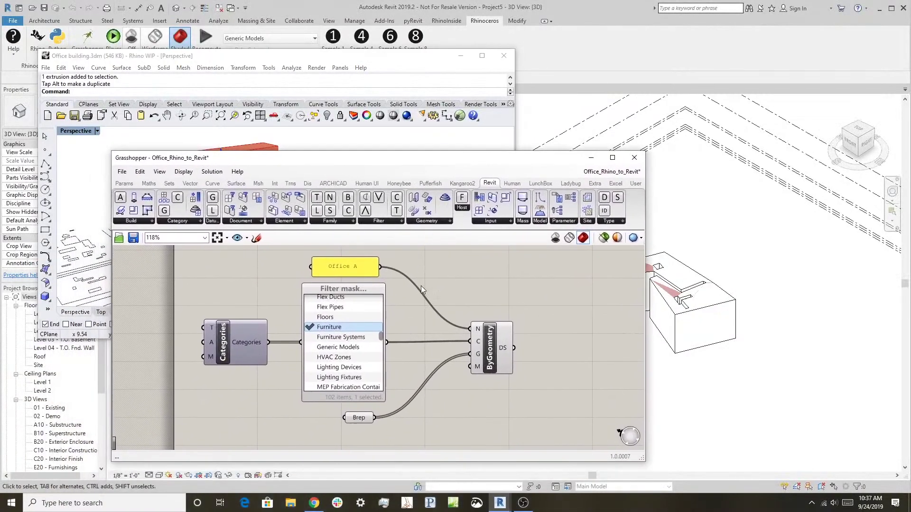